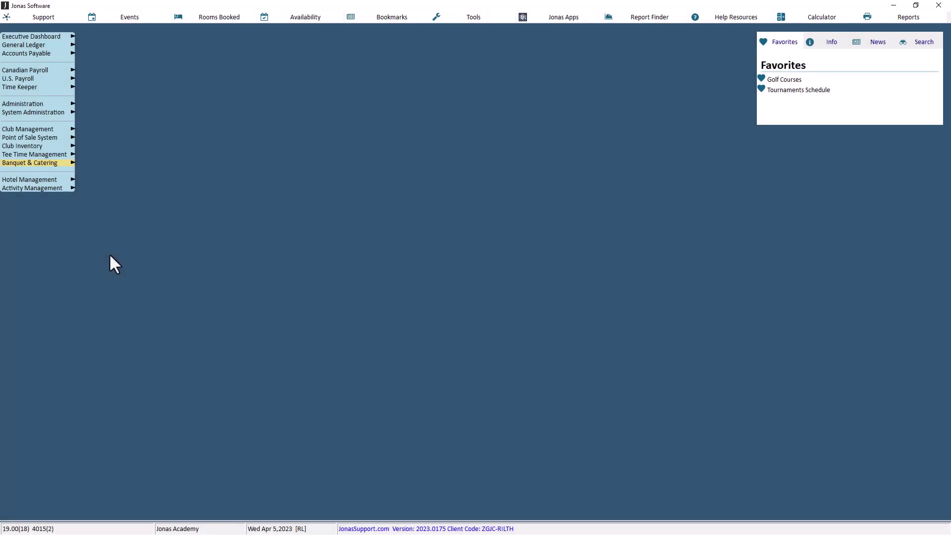
- Load the RGOVAN (Govan) record in the Golf Courses setup
left_click(61, 155)
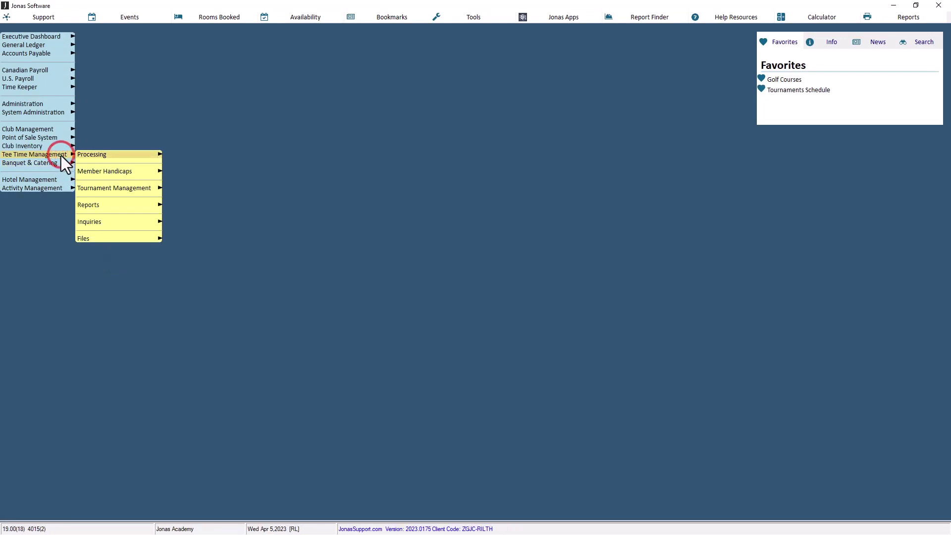
left_click(112, 236)
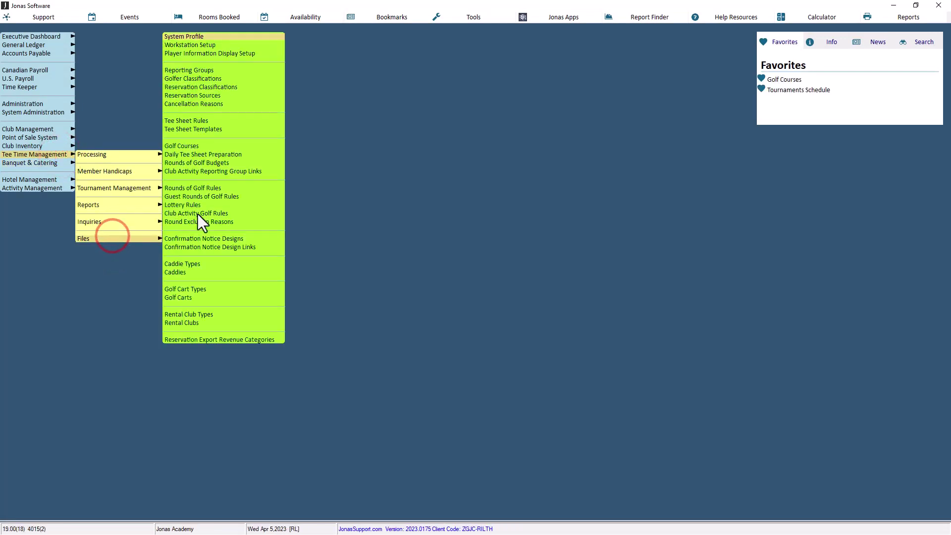
left_click(208, 146)
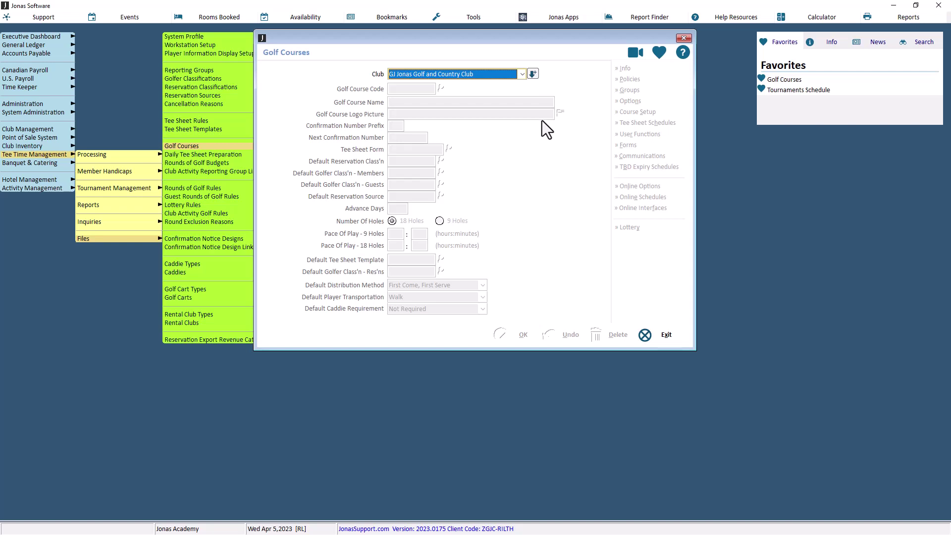
left_click(532, 74)
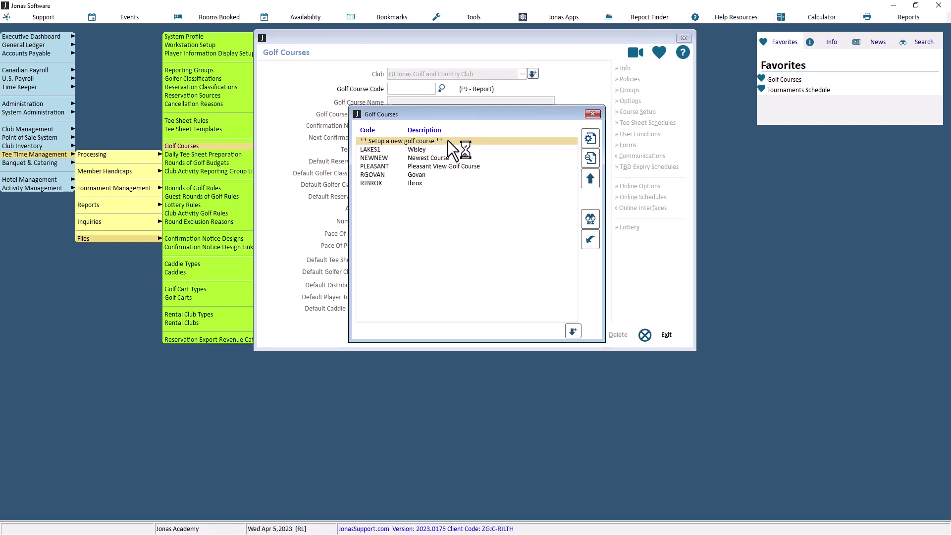
double_click(415, 174)
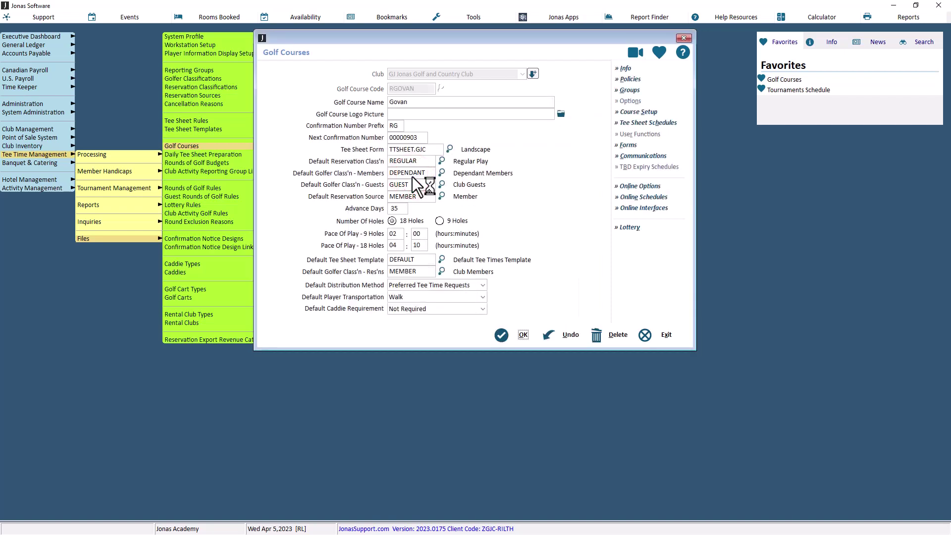
- Add a new online schedule line for Govan with the description 'Winter Holiday'
left_click(632, 196)
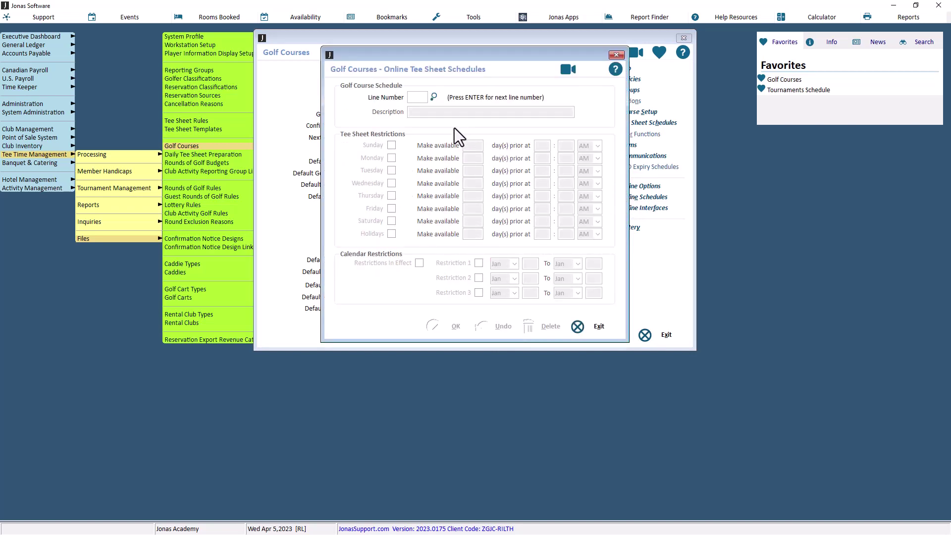
left_click(434, 98)
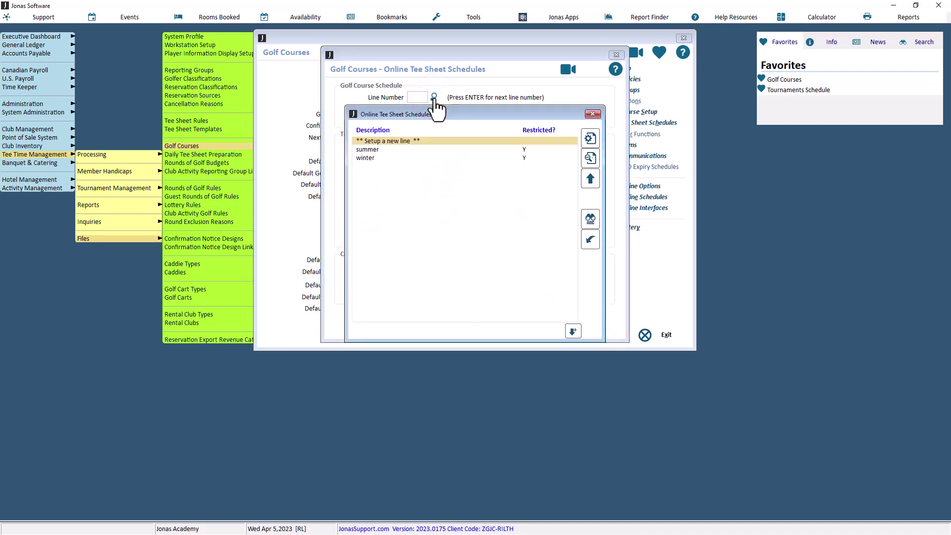
left_click(593, 114)
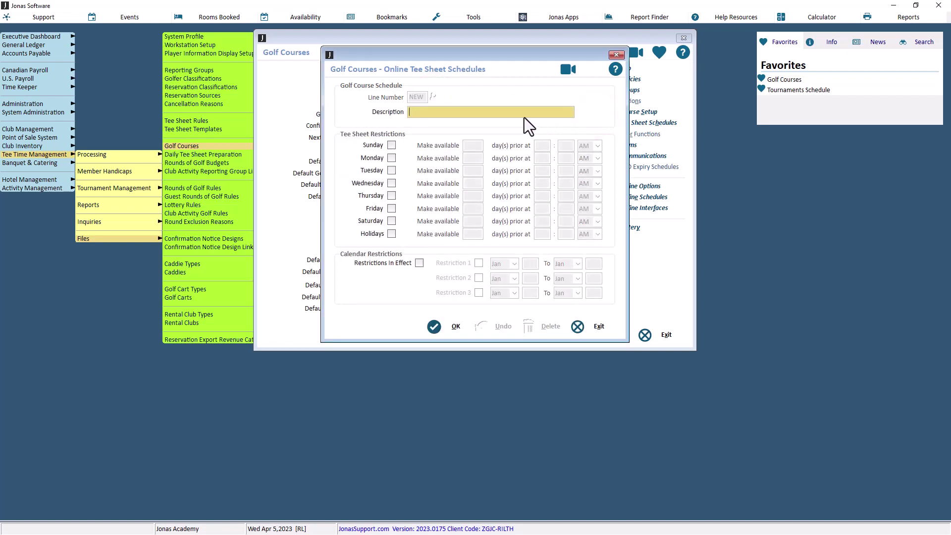
type("Winter Holiday")
- Make holiday tee times available 28 days prior, opening at 08:00 AM
left_click(408, 147)
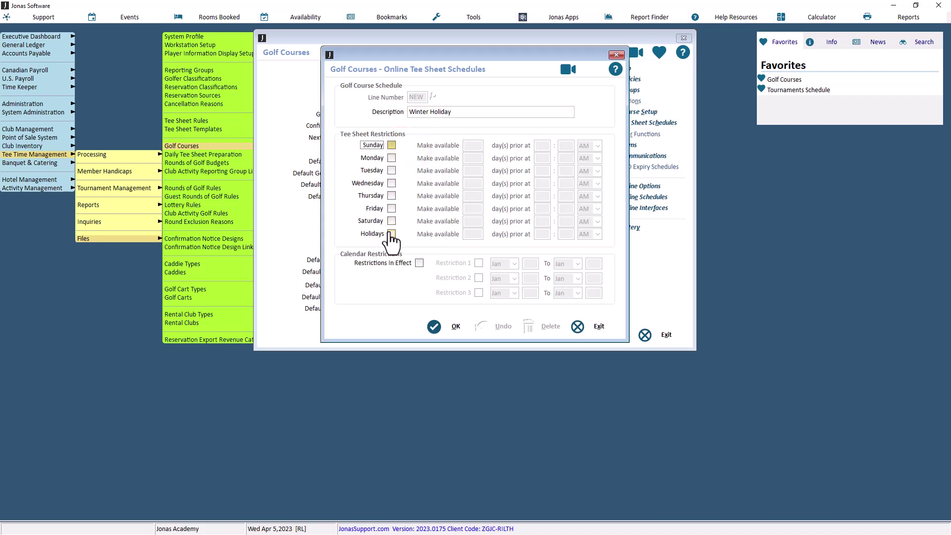
left_click(392, 235)
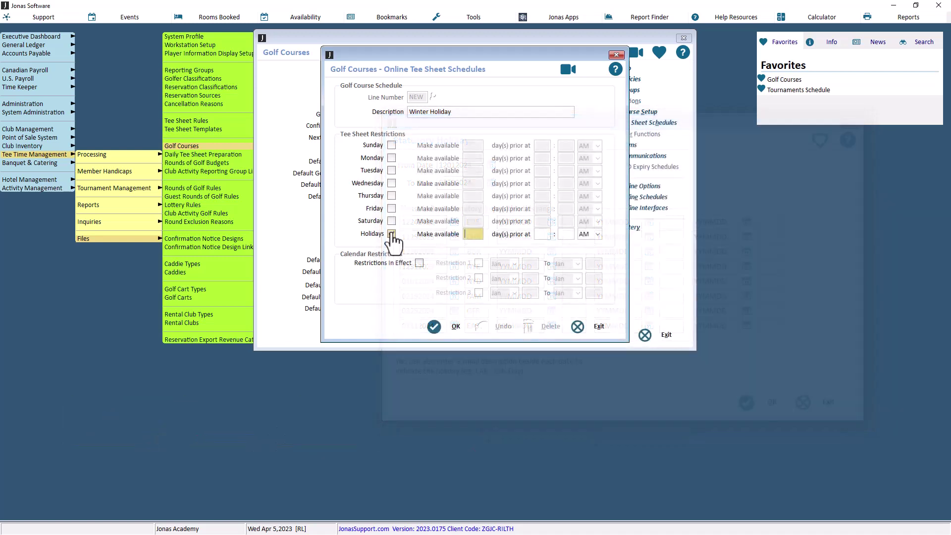
left_click(478, 236)
type("28")
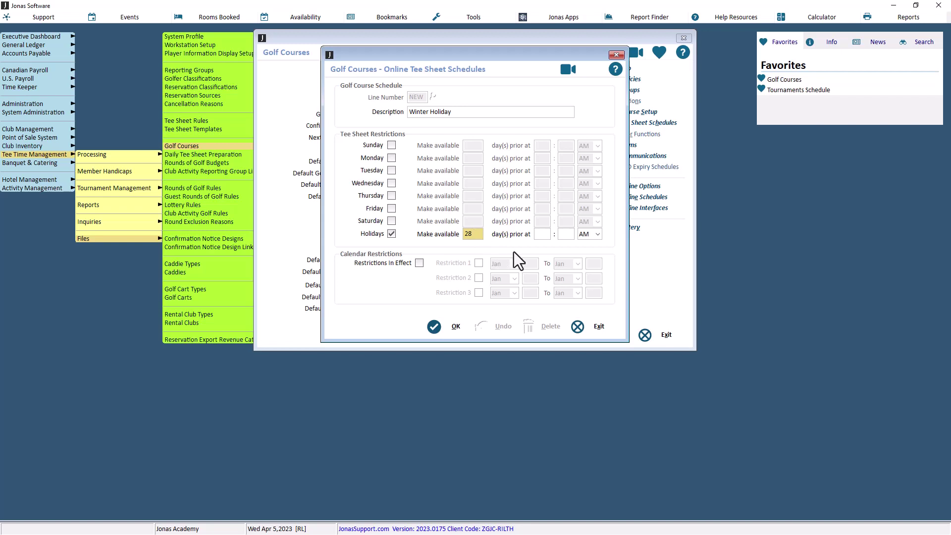
left_click(540, 236)
type("0600")
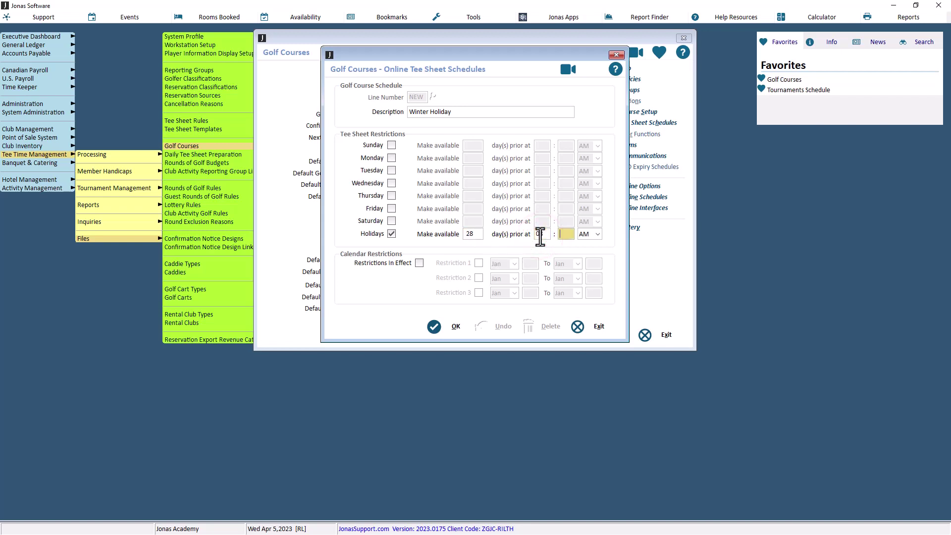
key("Tab")
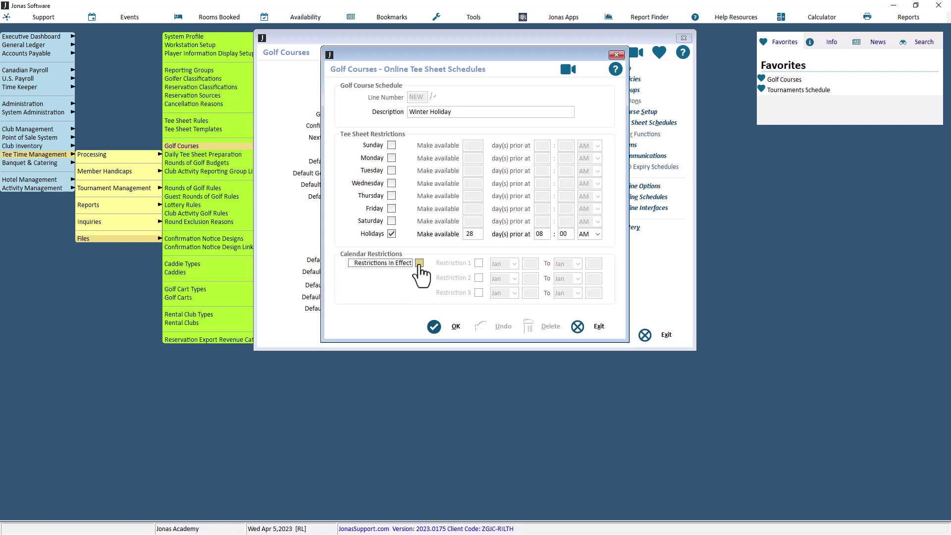
- Turn on date restrictions and set Restriction 1 to Dec 01–Dec 31
left_click(419, 263)
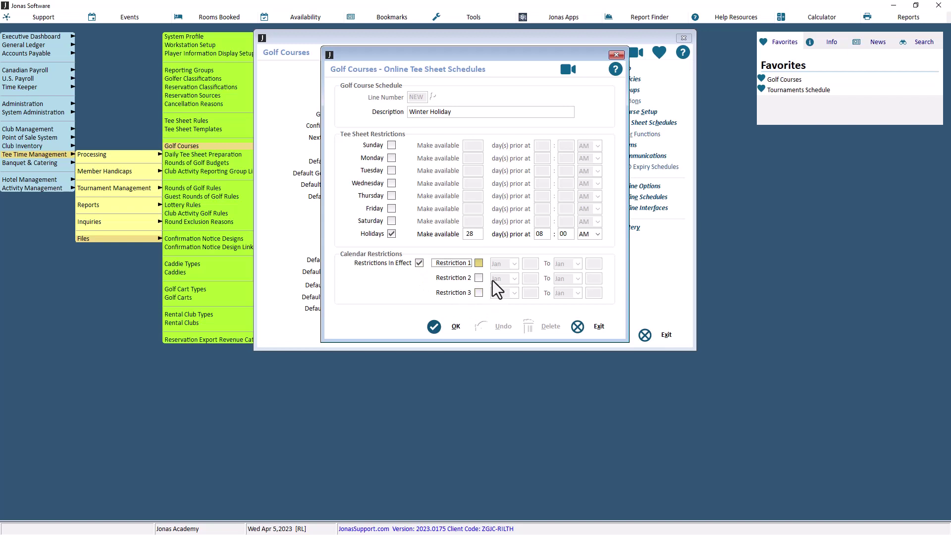
left_click(479, 263)
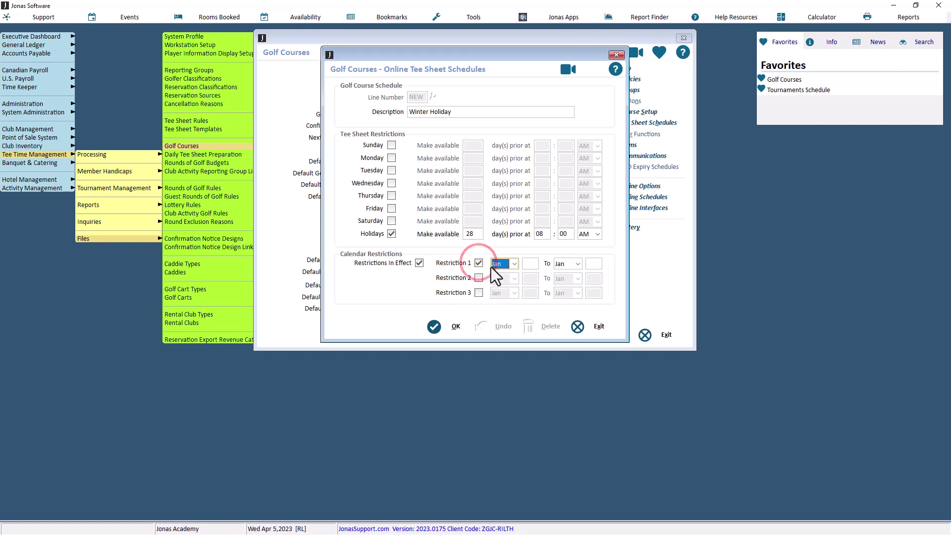
left_click(515, 264)
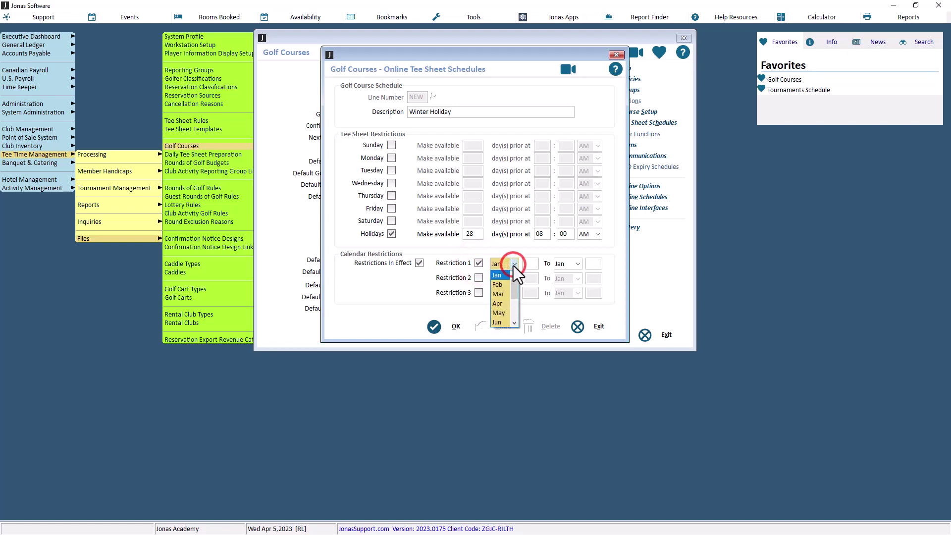
scroll(513, 284, "down", 2)
left_click(504, 322)
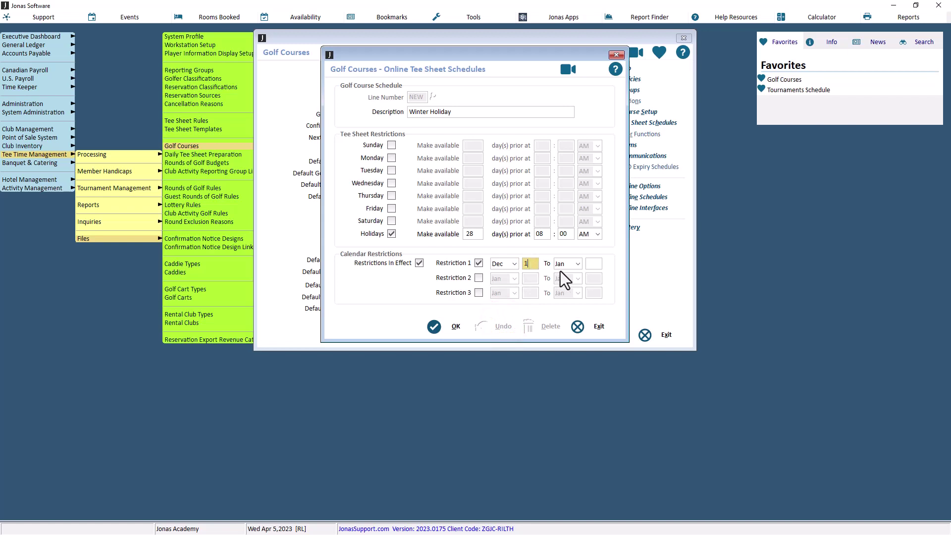
type("1")
left_click(578, 263)
scroll(575, 284, "down", 2)
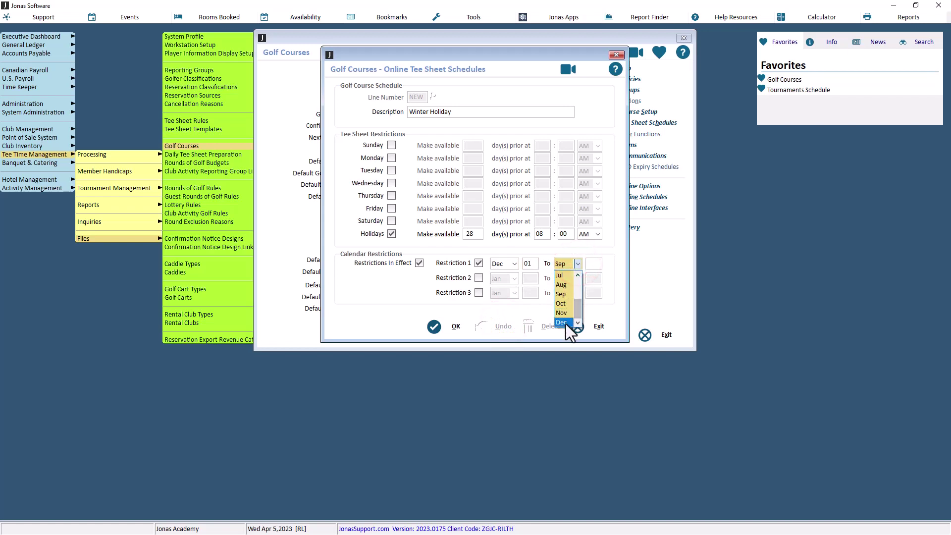
left_click(564, 323)
left_click(593, 264)
type("31")
- Set Restriction 2 to run from Jan 01 to Mar 31
left_click(479, 278)
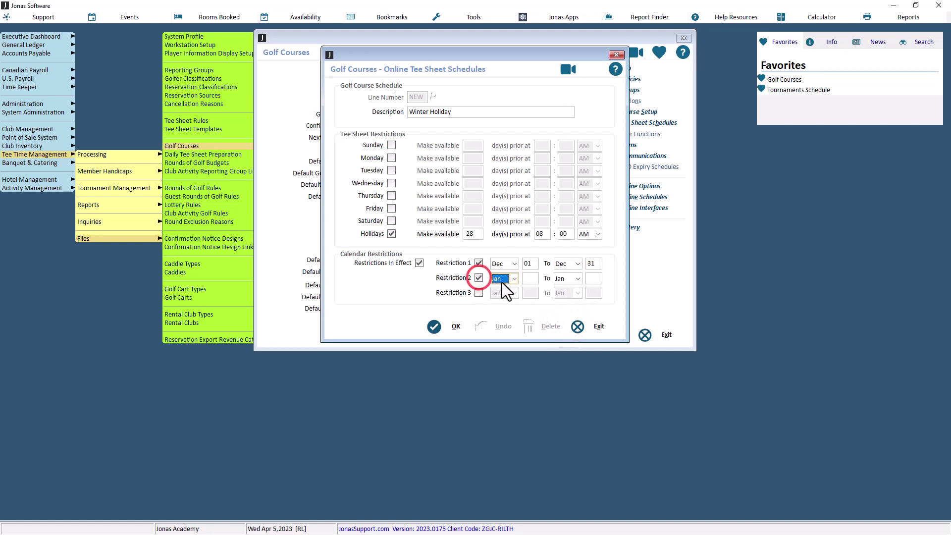
left_click(529, 279)
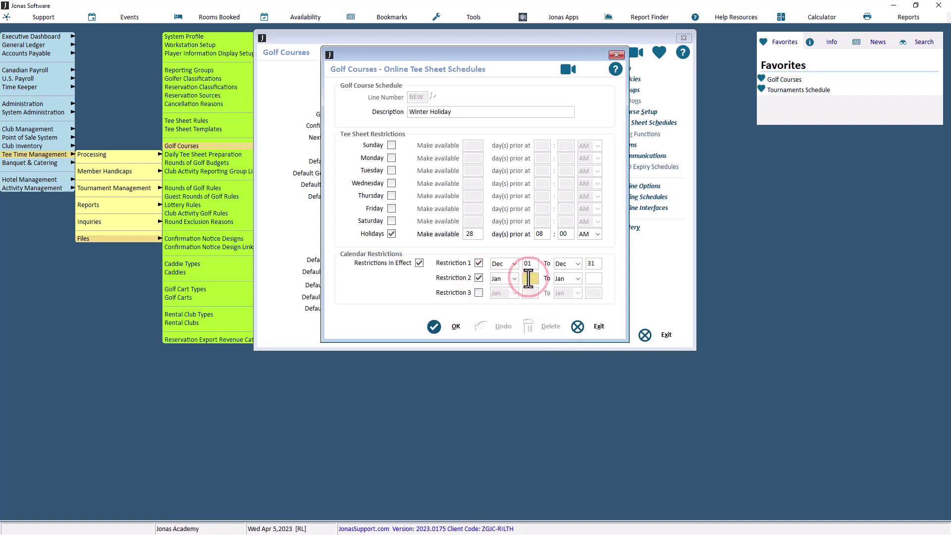
type("01")
left_click(578, 279)
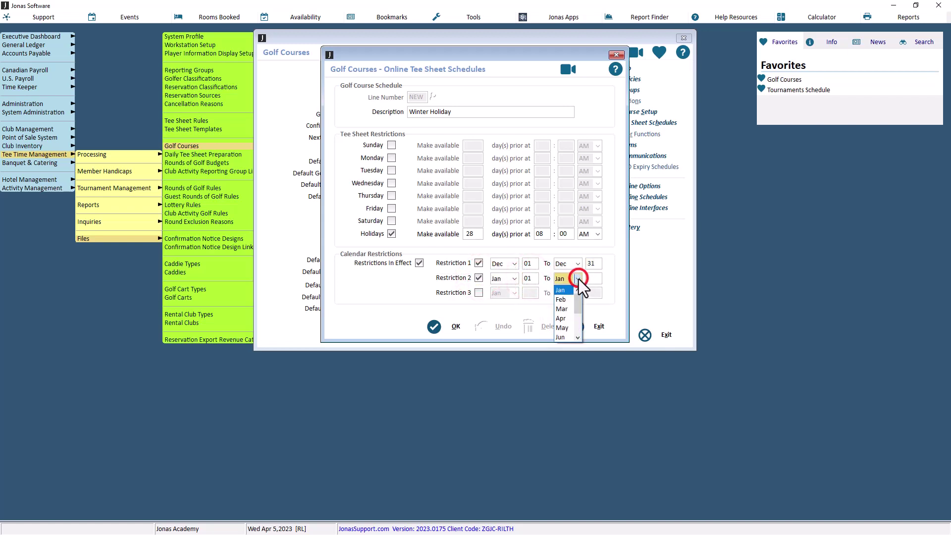
left_click(565, 308)
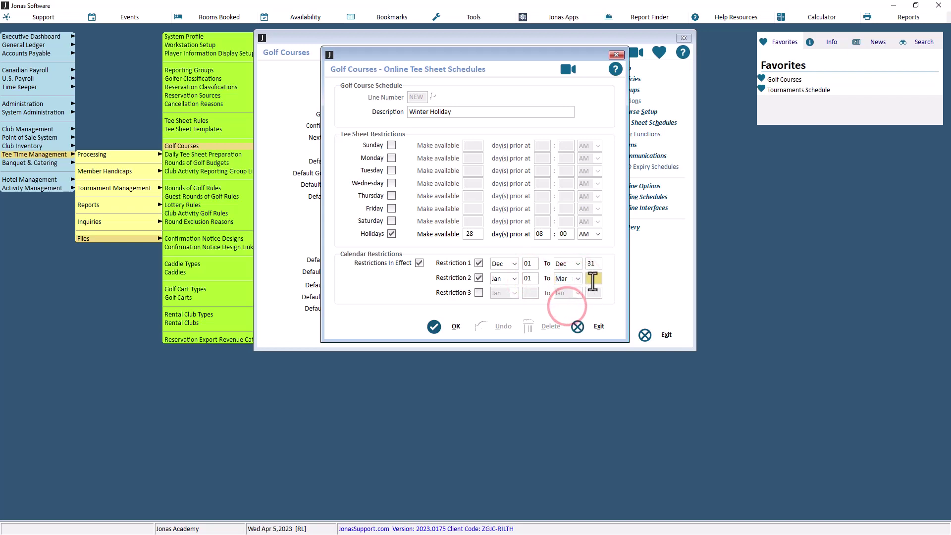
type("31")
left_click(612, 279)
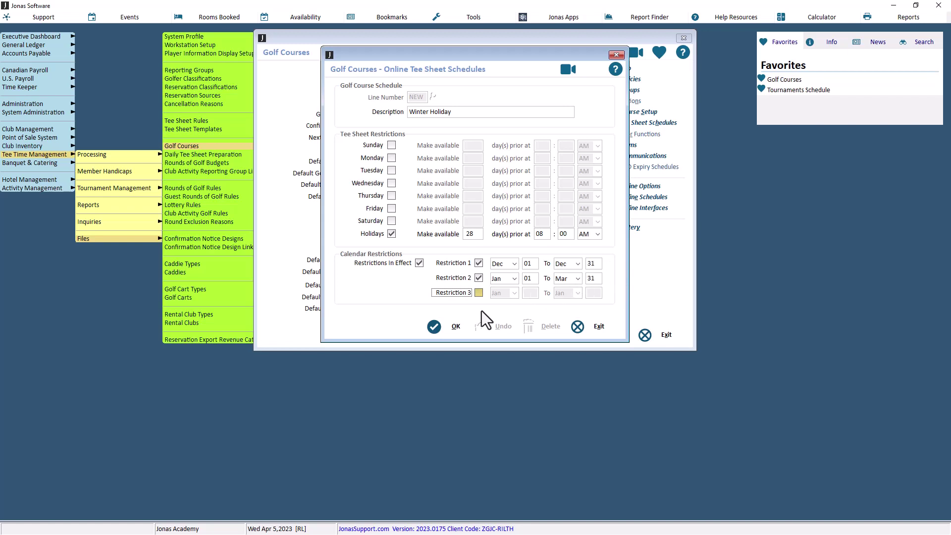
- Save the Winter Holiday schedule and close the Govan course setup
left_click(455, 326)
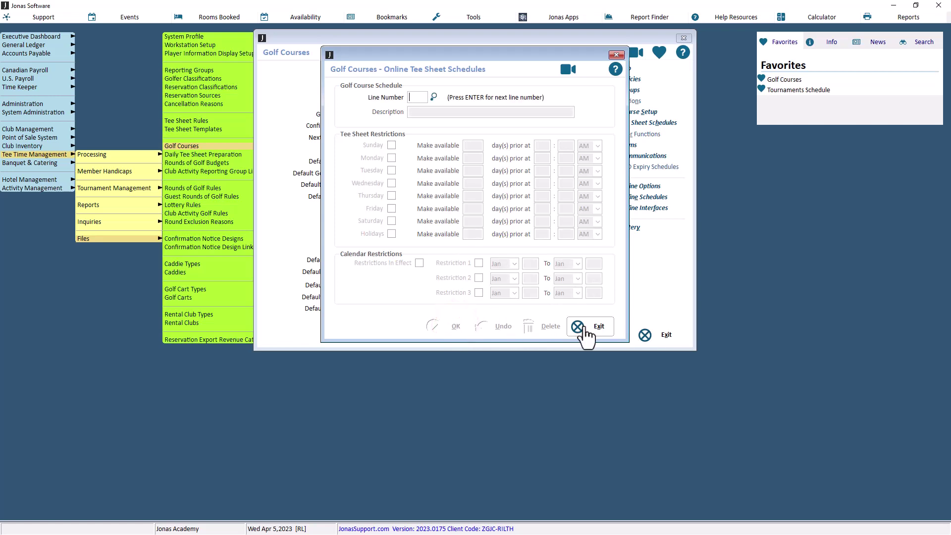
left_click(586, 327)
left_click(501, 335)
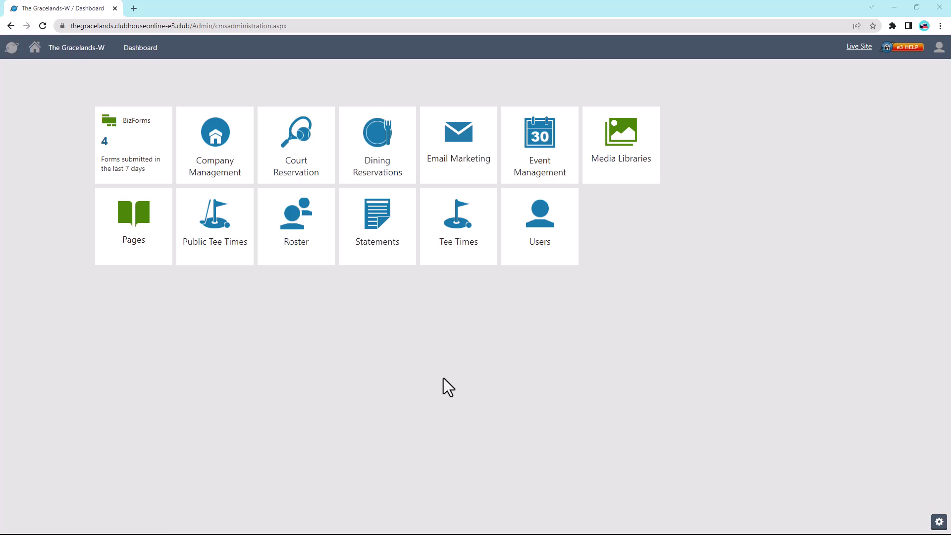
- Start a Tee Times Sync from Company Management with only Tee Times selected
left_click(233, 165)
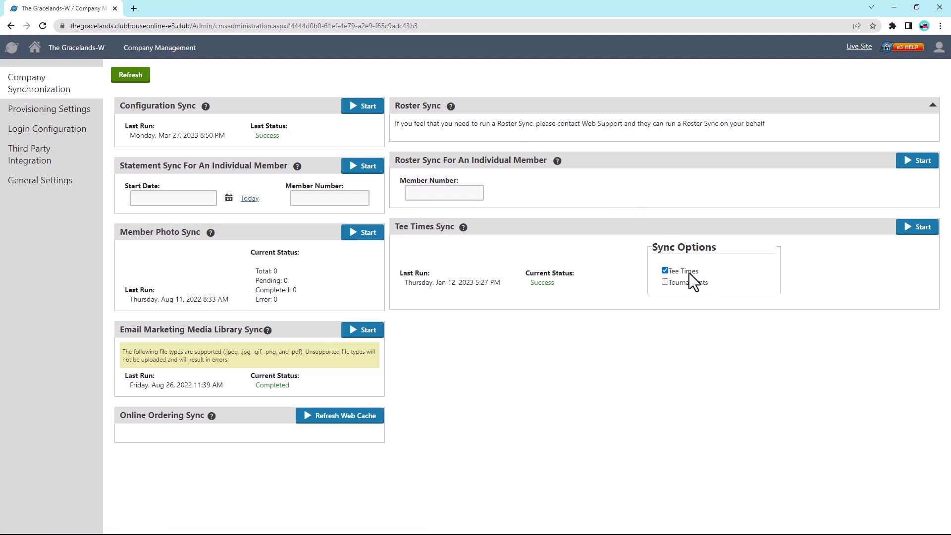
left_click(925, 229)
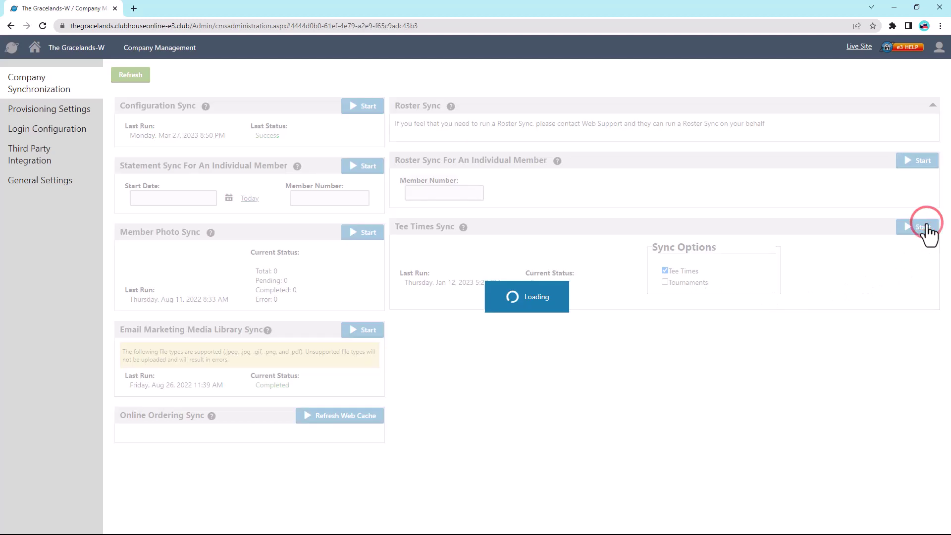
left_click(926, 227)
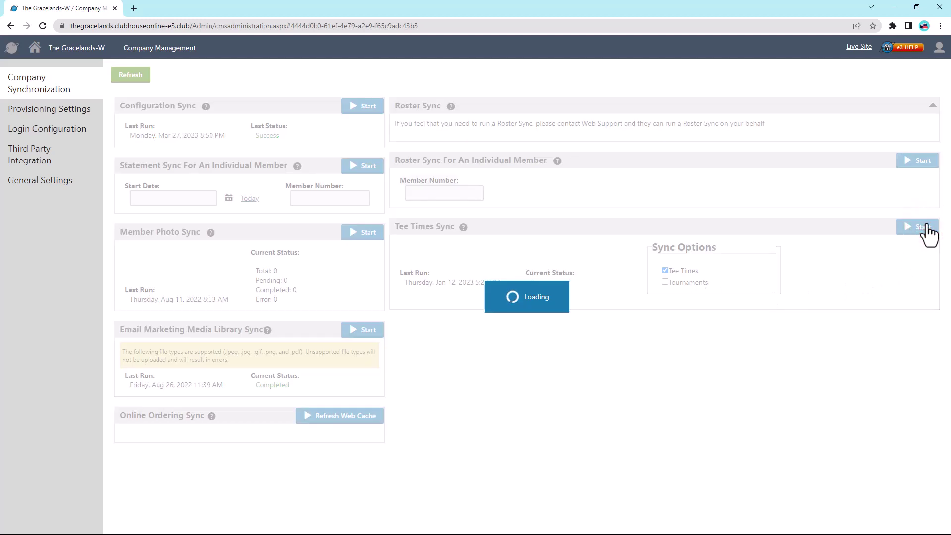